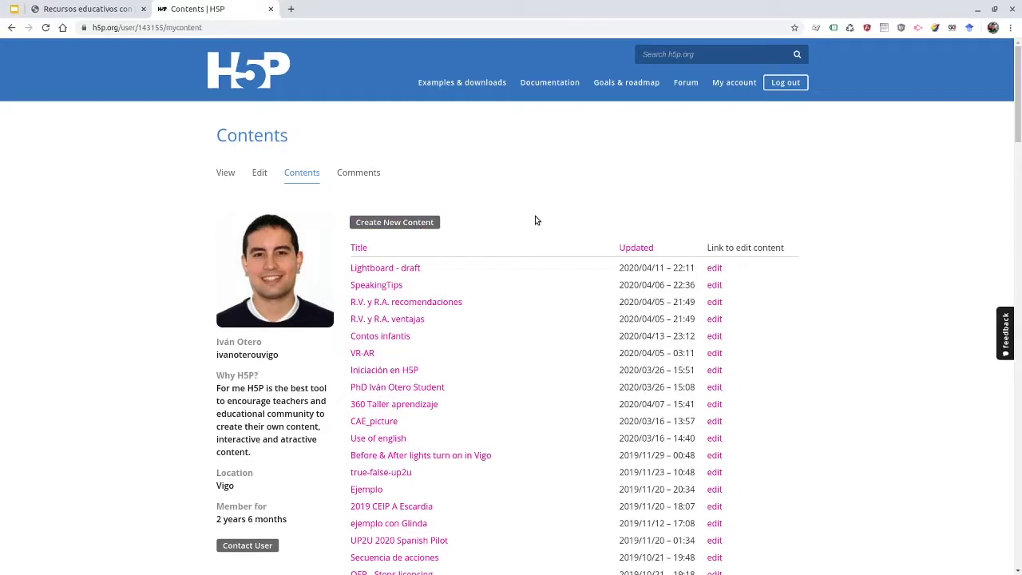
Start new interactive content and choose the Virtual Tour (360) content type by searching for "virt".
click(459, 230)
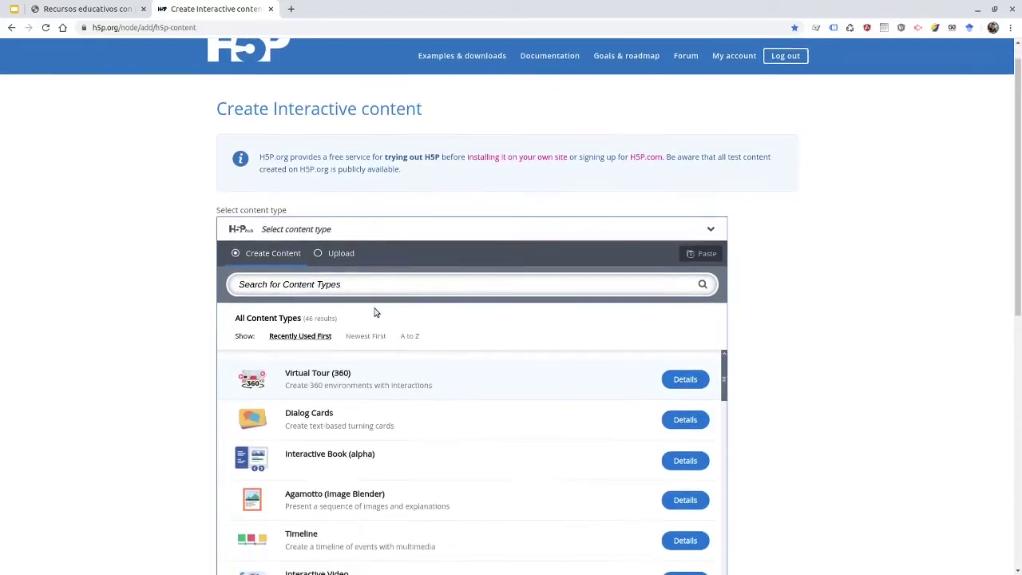
click(359, 284)
text(vi)
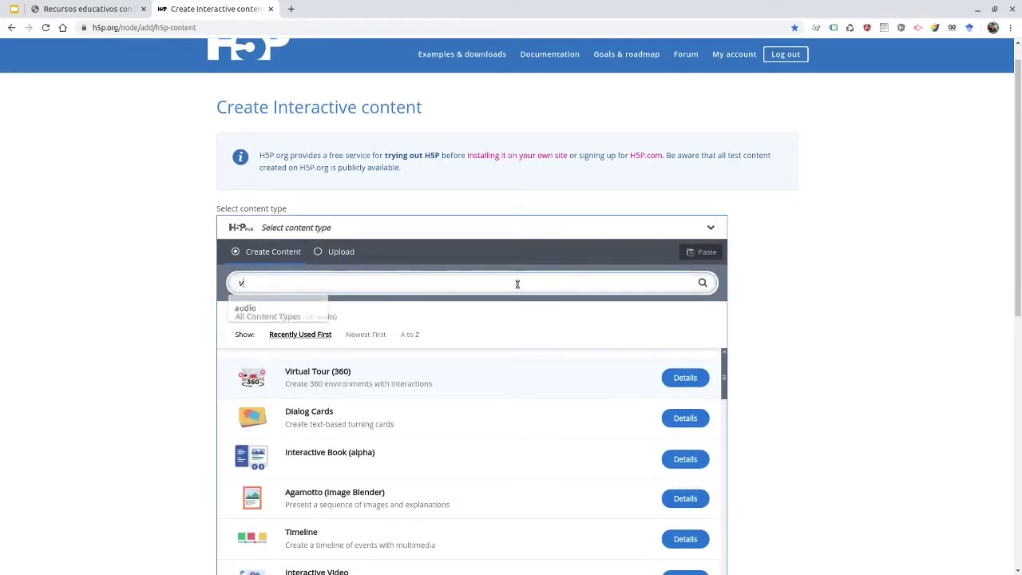
text(t)
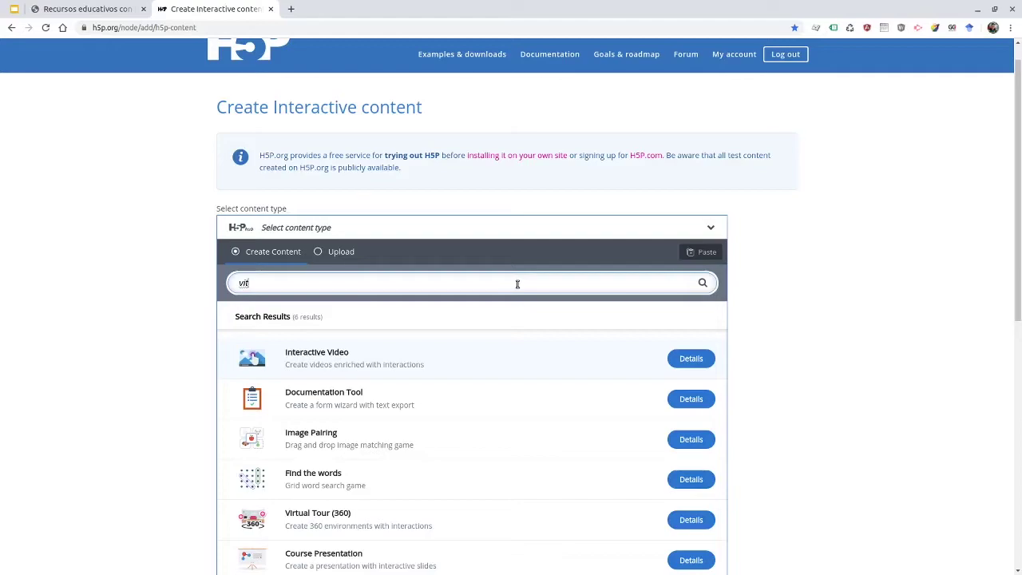
text(t)
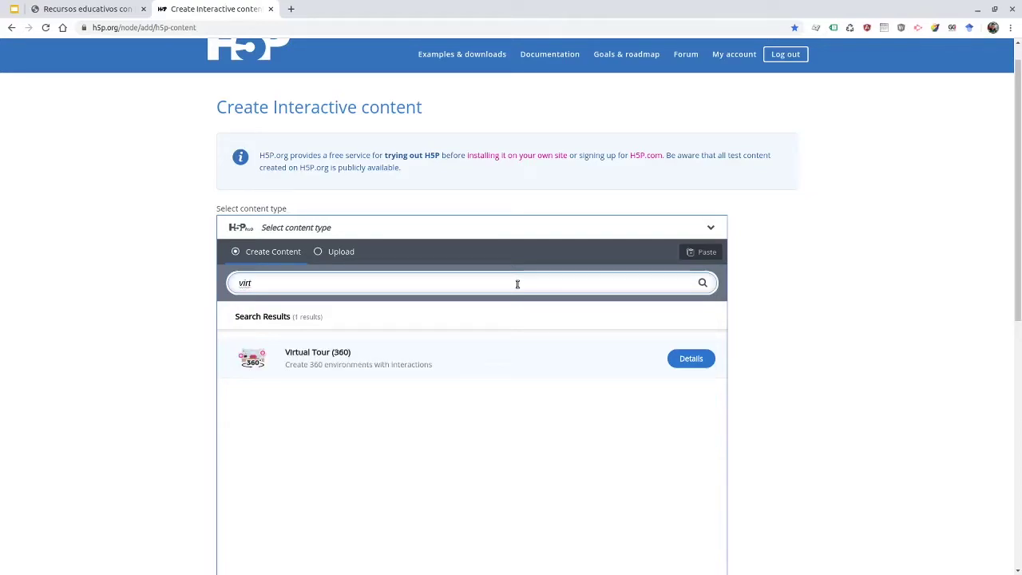
click(343, 356)
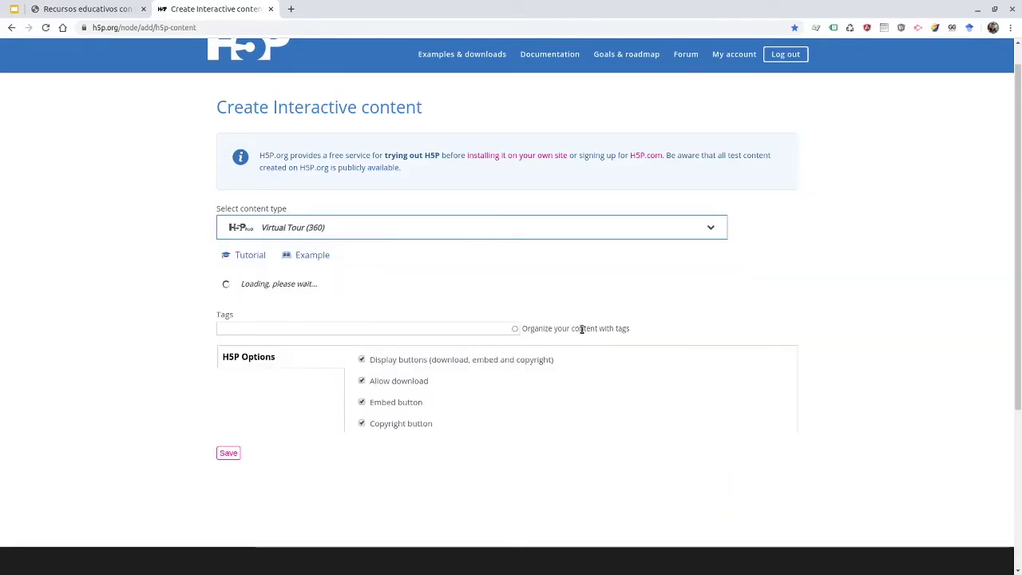
Title the virtual tour "360º Lab" and save it without any scenes.
scroll(793, 268, down, 1)
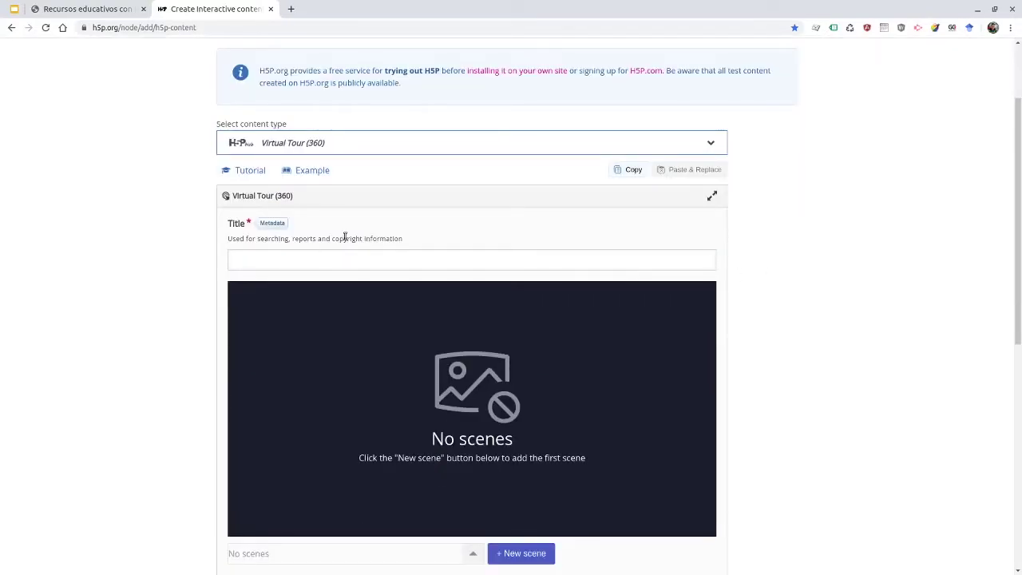
click(405, 253)
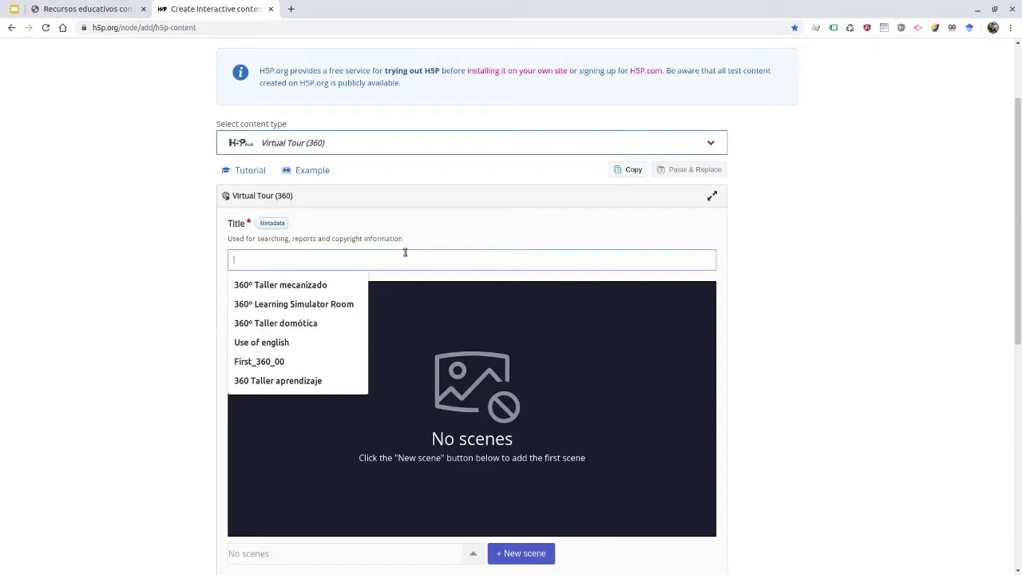
text(360º Lab)
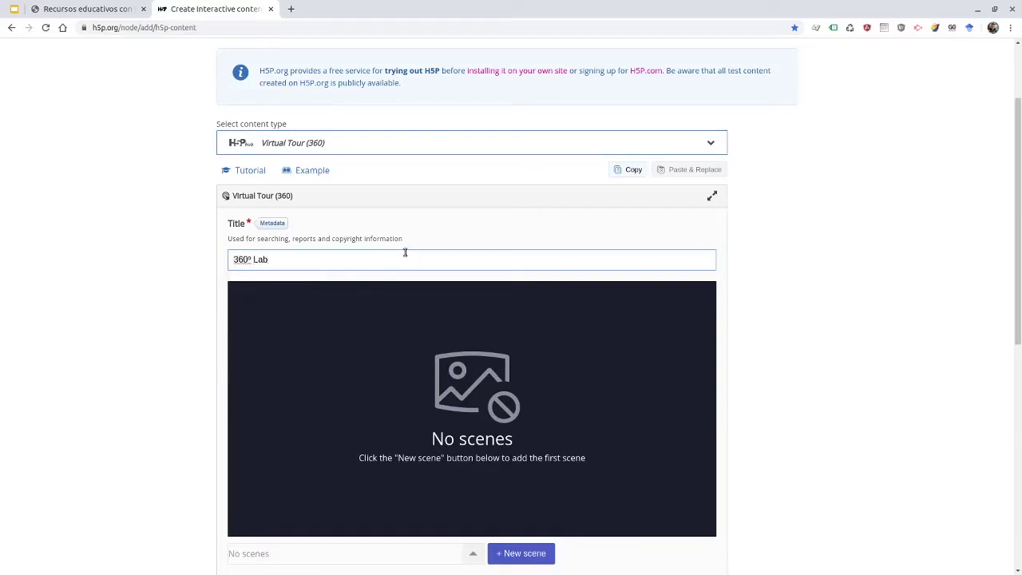
scroll(470, 259, down, 2)
scroll(471, 262, down, 2)
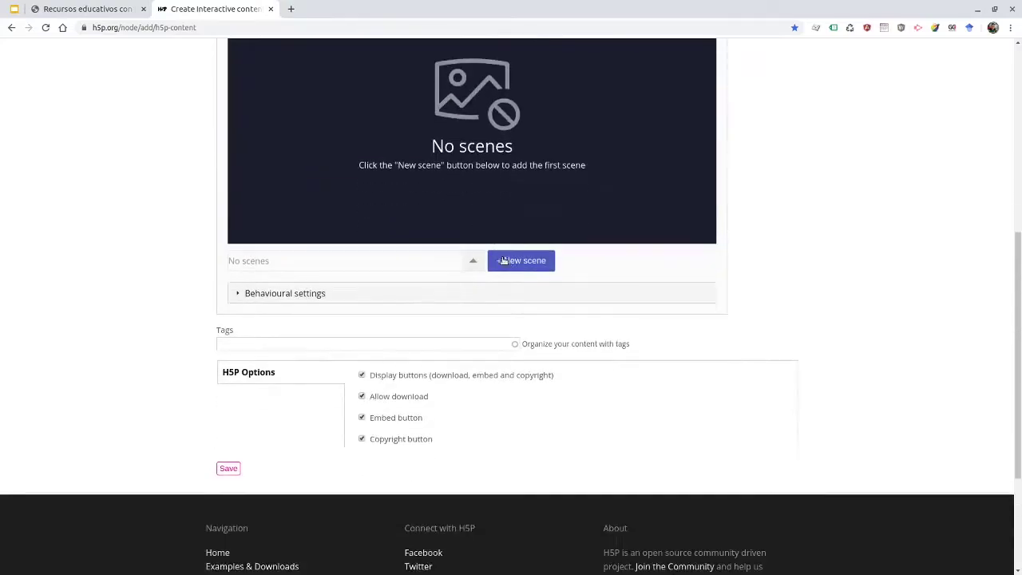
scroll(541, 257, up, 3)
scroll(740, 229, down, 1)
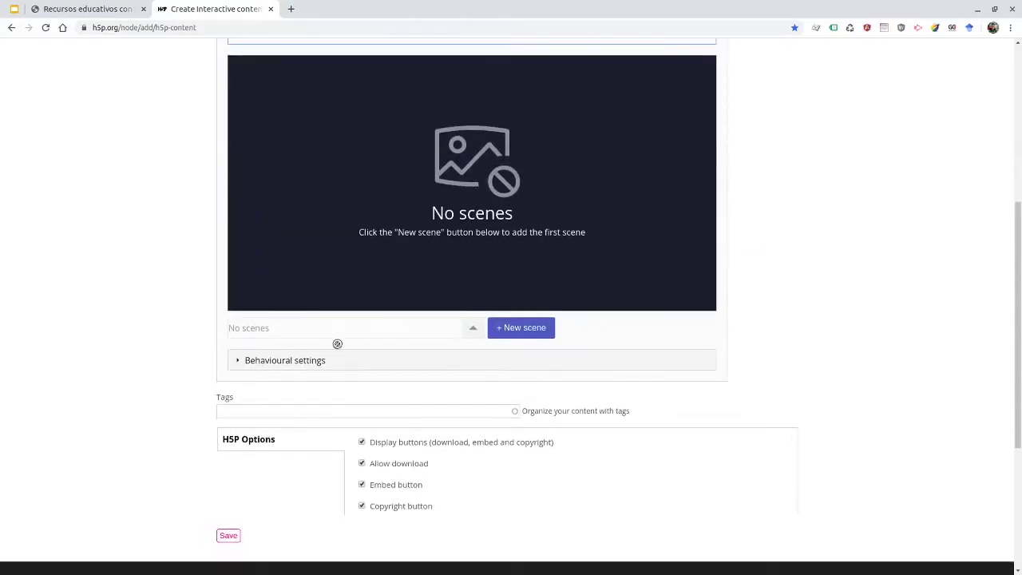
click(230, 536)
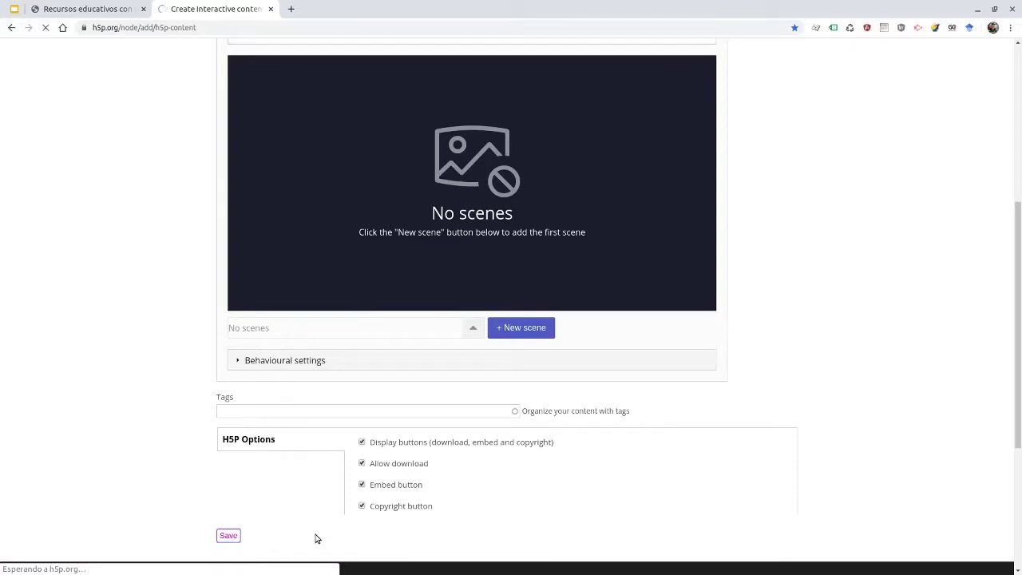
Reopen the saved 360º Lab content for editing.
scroll(552, 202, down, 3)
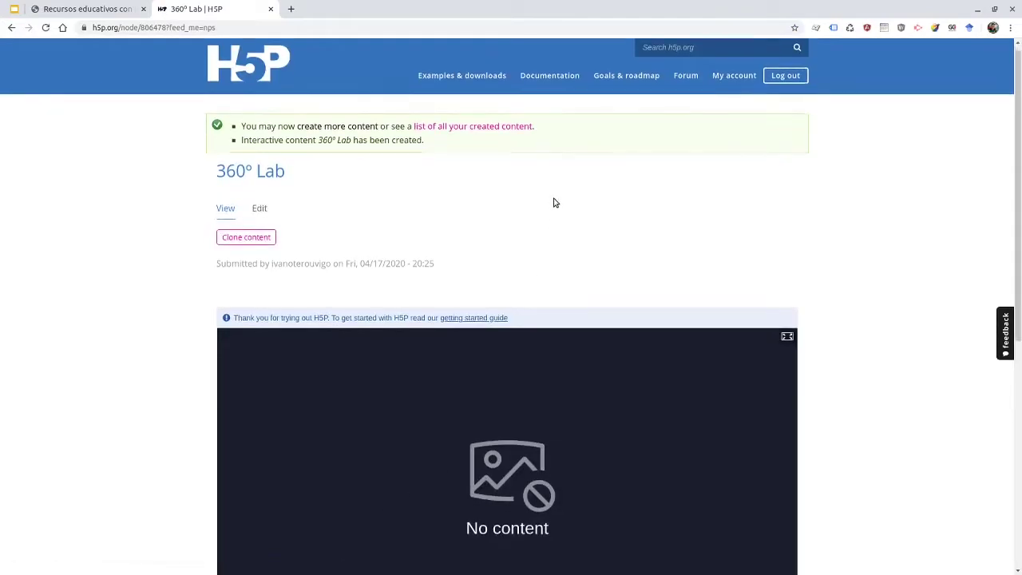
scroll(902, 189, up, 3)
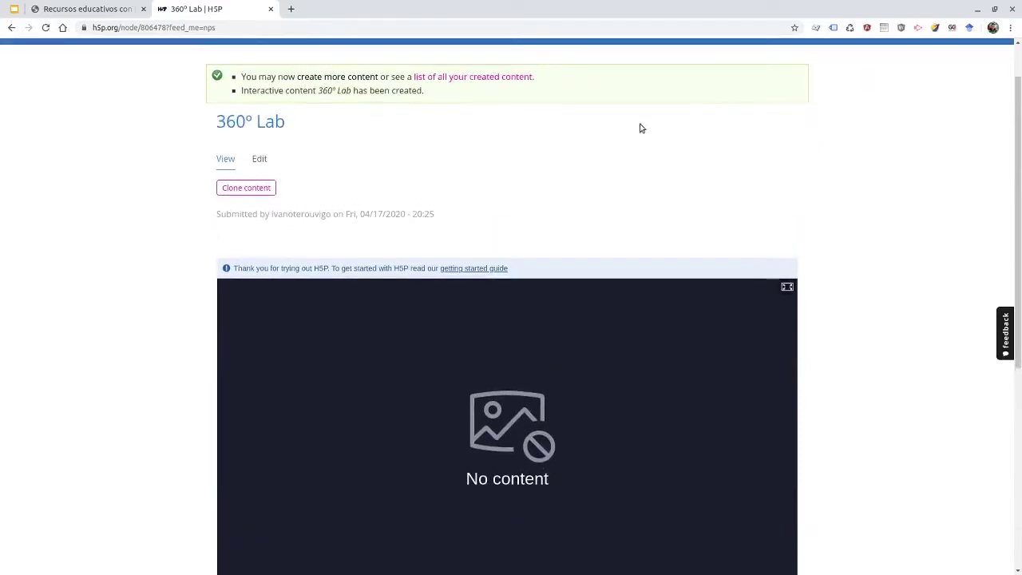
click(259, 159)
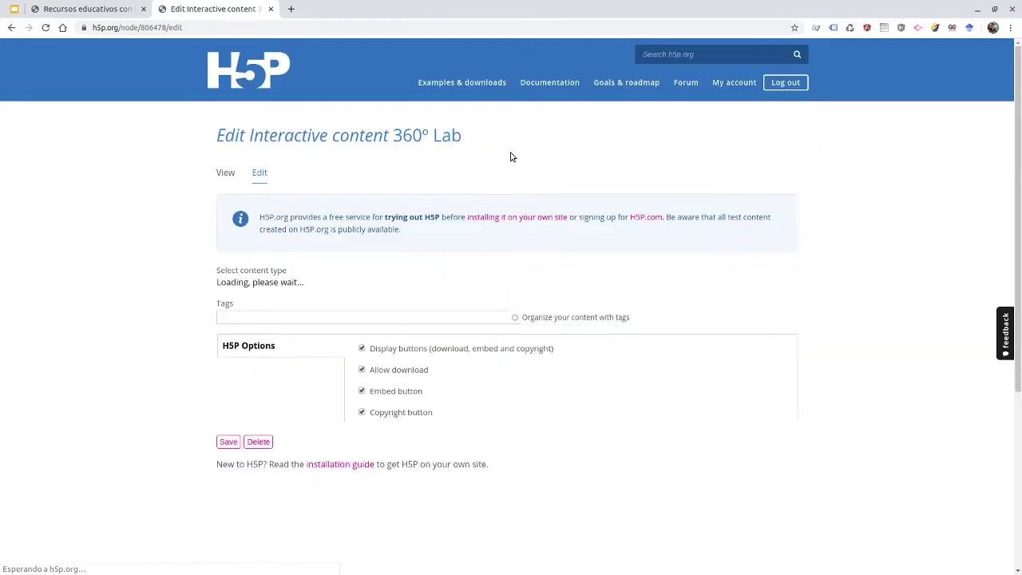
Examine the tour's behavioural settings for global audio and scene rendering quality, and collapse them again.
scroll(798, 207, down, 4)
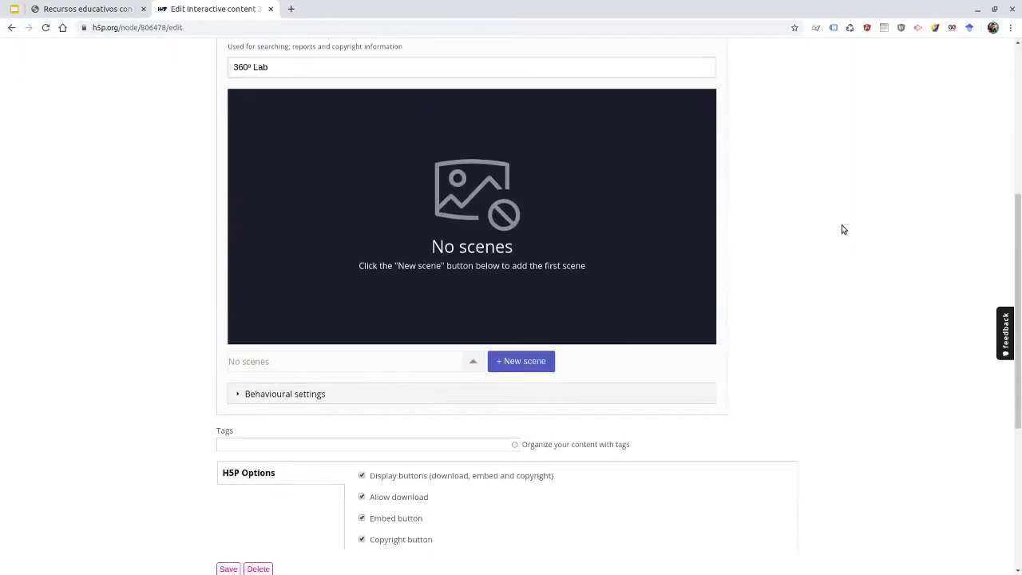
scroll(841, 229, up, 2)
scroll(798, 211, down, 1)
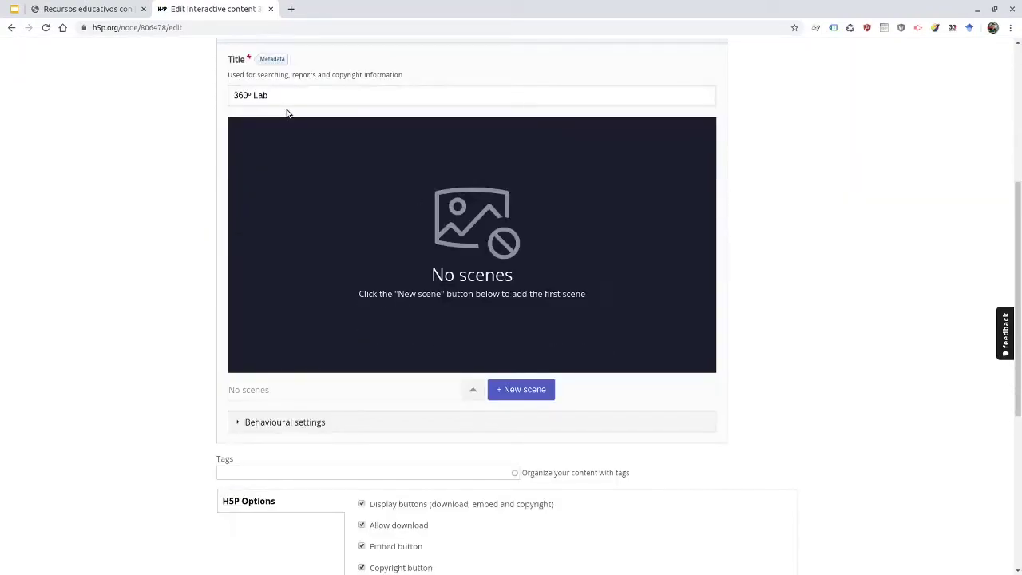
click(323, 422)
scroll(766, 319, down, 3)
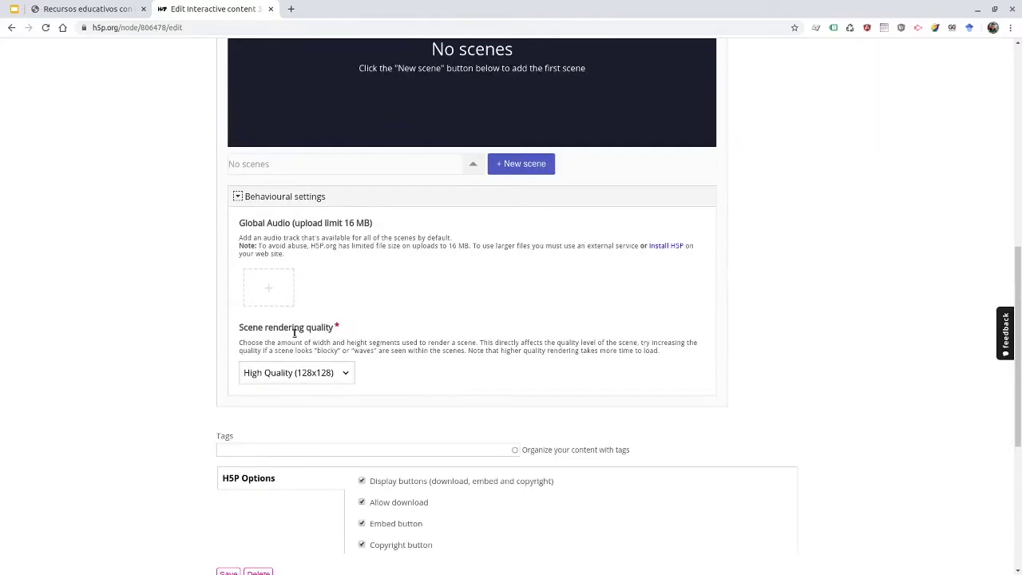
click(271, 198)
click(272, 199)
scroll(242, 317, up, 1)
click(237, 281)
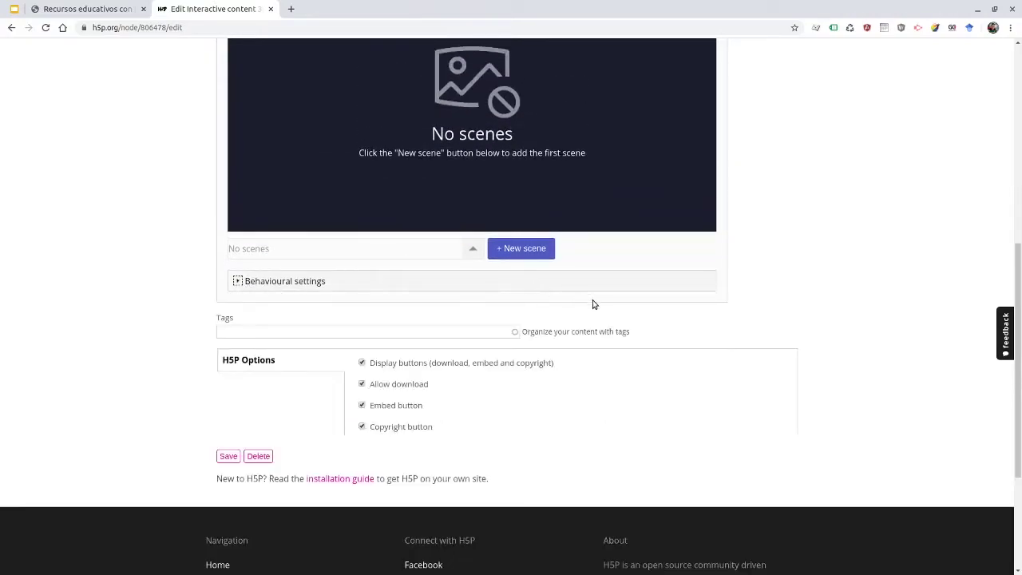
Add a new scene of type 360 image to the tour and title it "360º Lab".
scroll(599, 308, up, 1)
scroll(654, 310, up, 1)
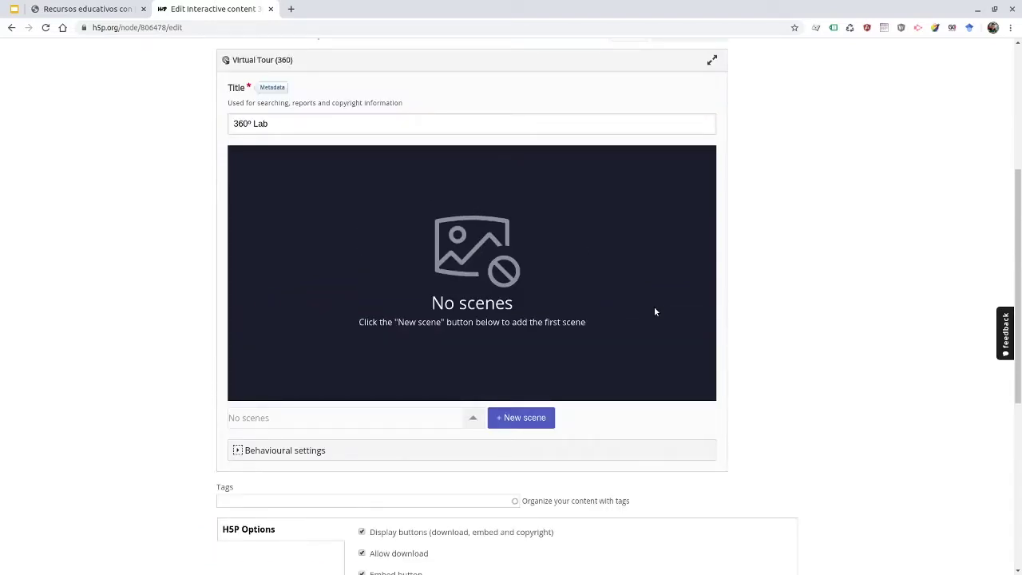
click(529, 421)
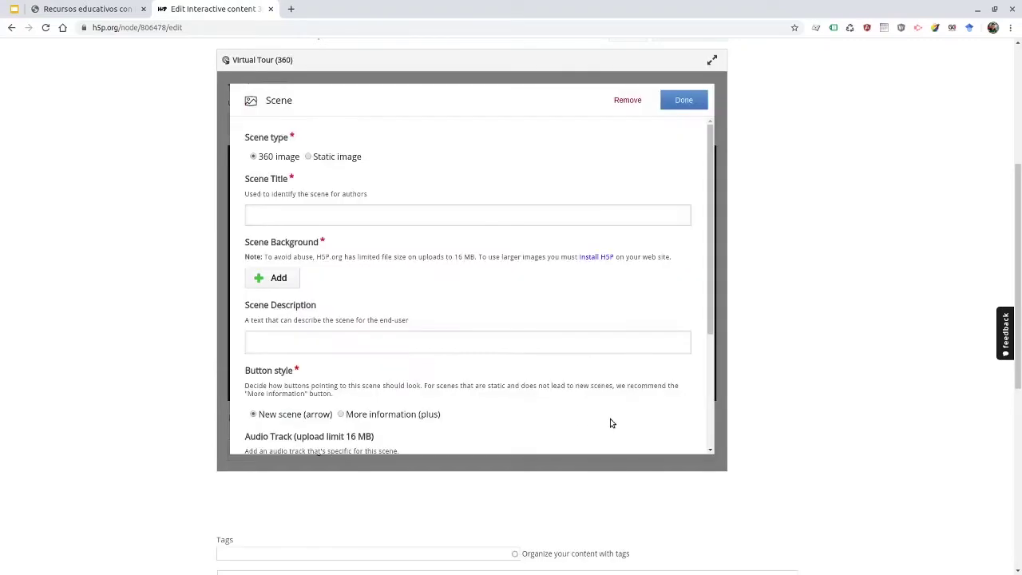
scroll(358, 229, down, 1)
scroll(343, 247, up, 1)
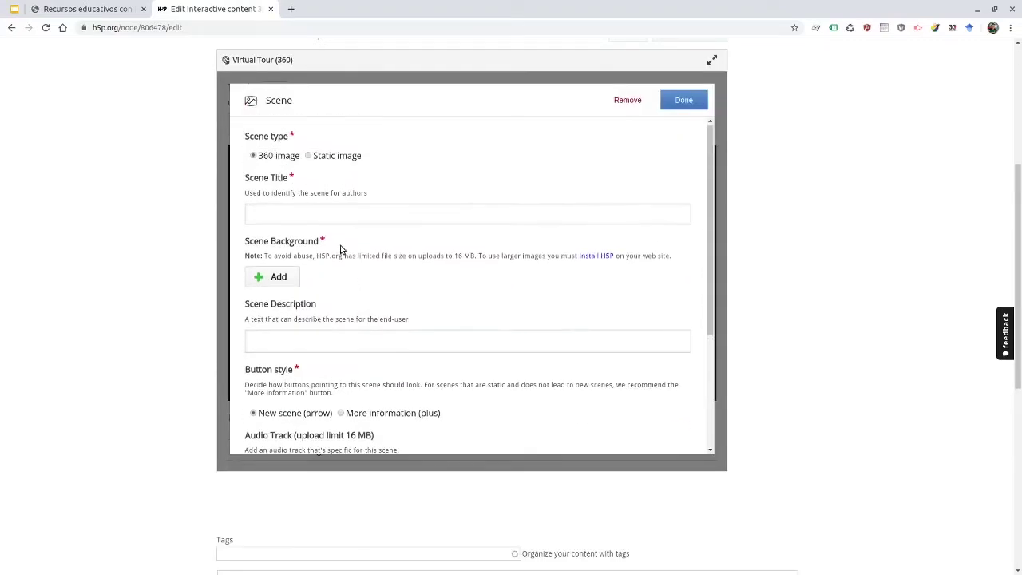
click(435, 209)
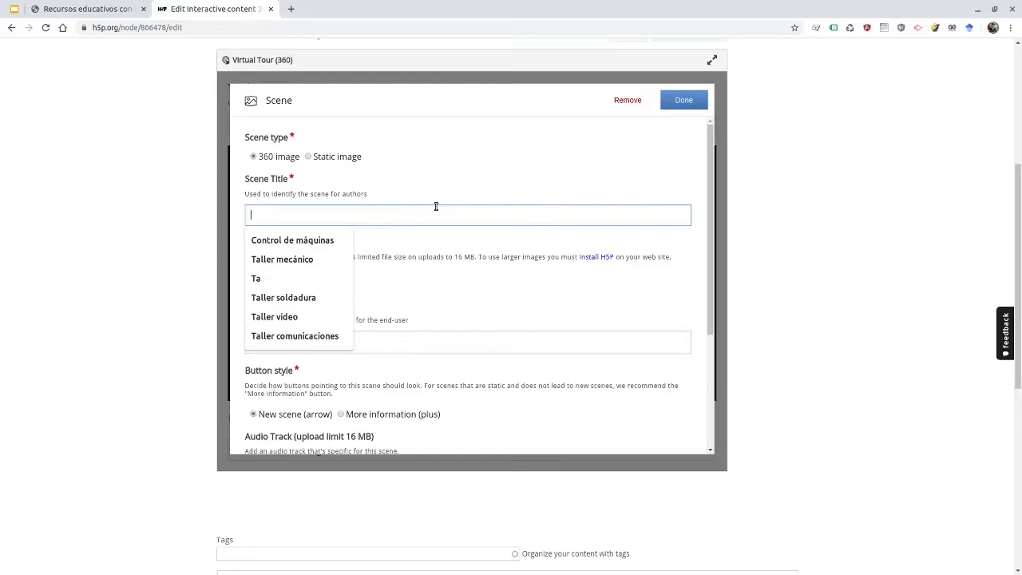
text(360º Lab)
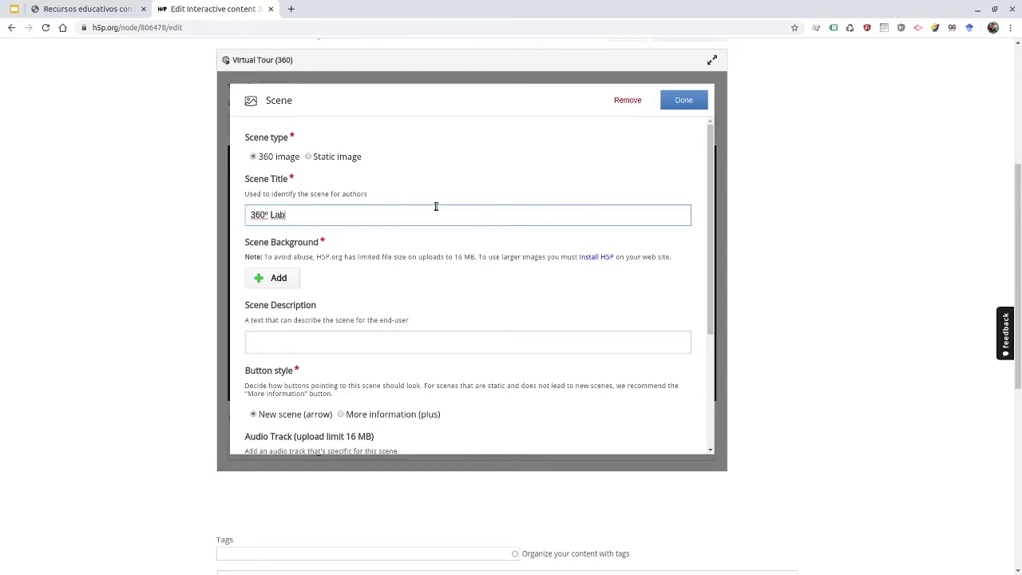
Enter "Descricption" as the scene description.
scroll(356, 301, down, 2)
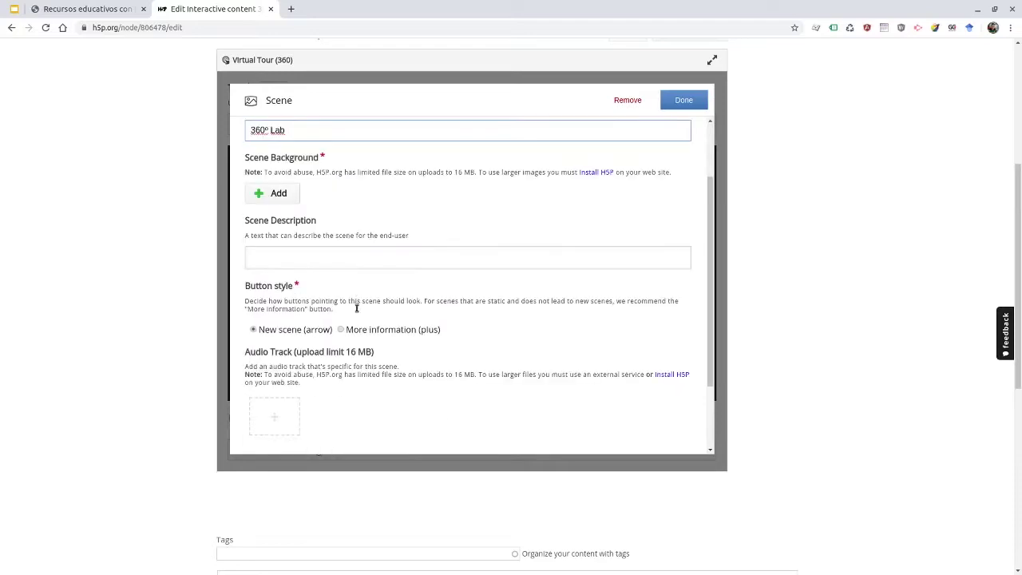
scroll(353, 295, up, 1)
scroll(281, 324, up, 1)
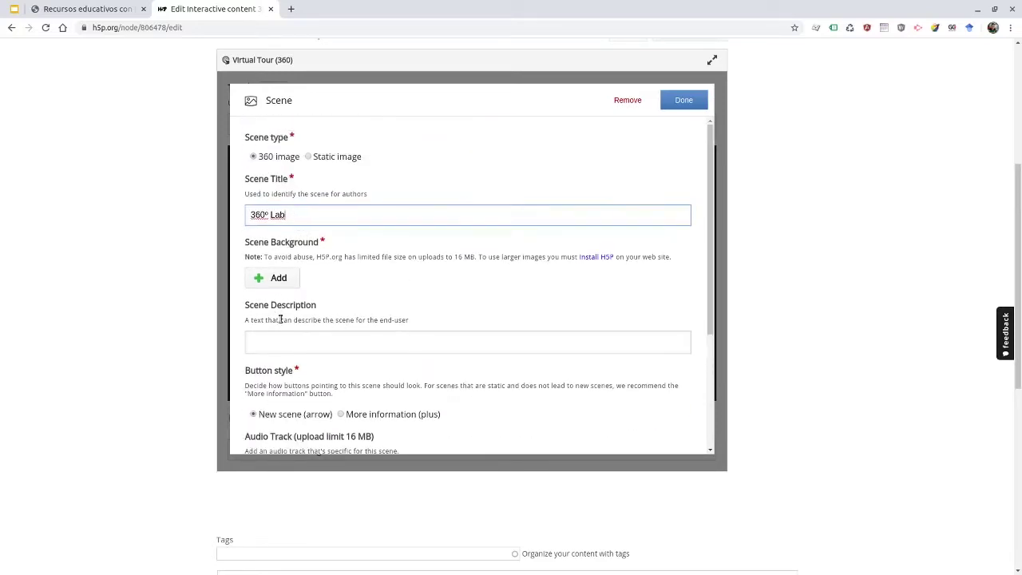
click(273, 344)
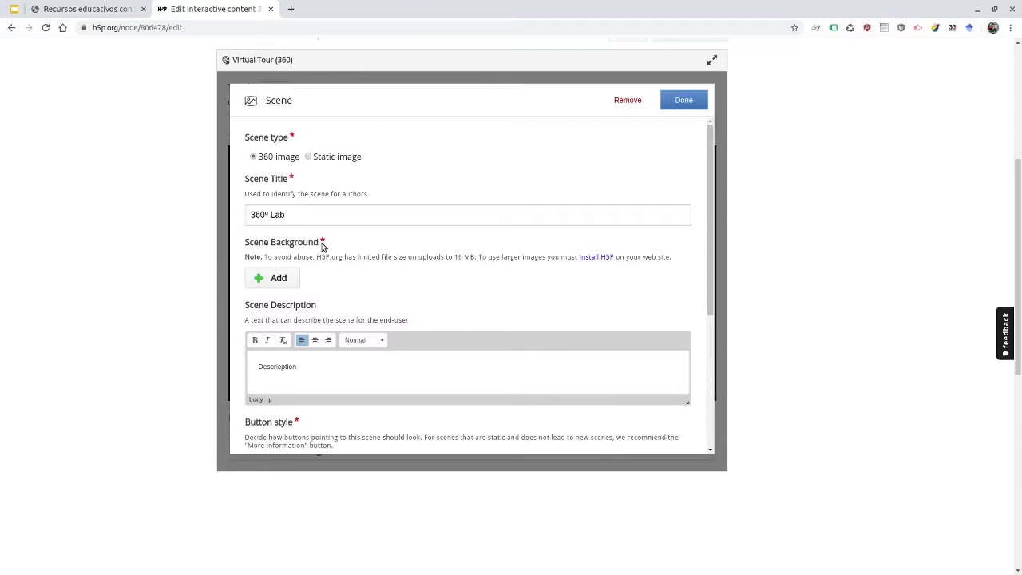
Upload the 360-degree workshop photo as the scene background and finish the scene.
click(280, 278)
click(813, 48)
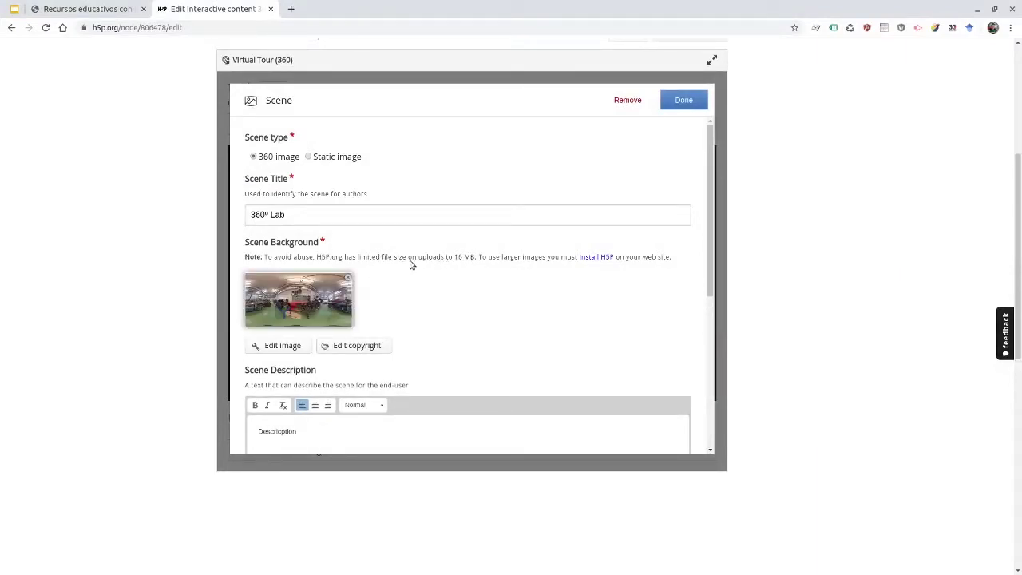
drag(447, 256, 472, 257)
click(515, 277)
click(679, 102)
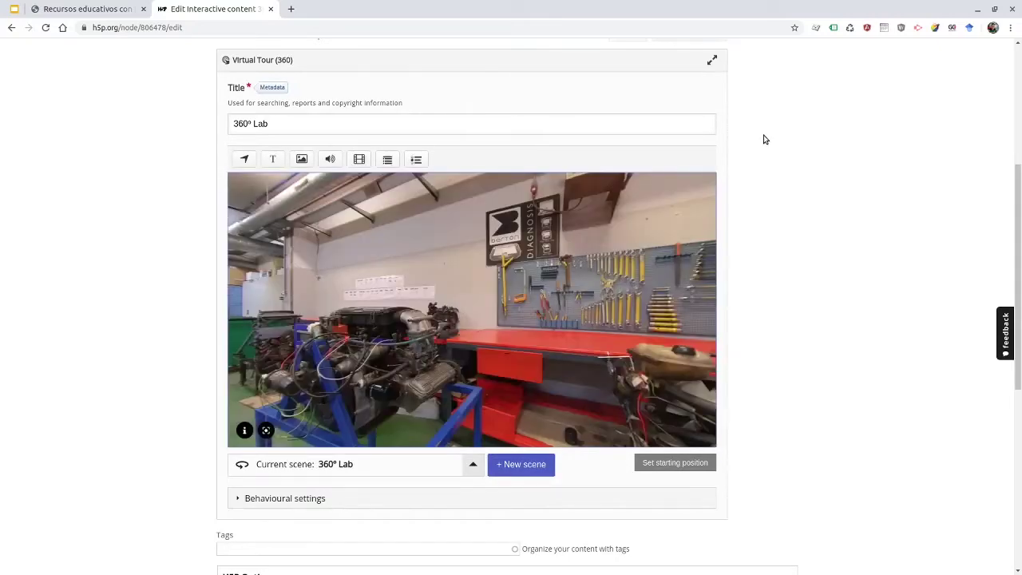
Rotate the 360º Lab scene to face the white car and green bin beside the blue workbench, and set this view as the starting position.
drag(484, 296, 543, 302)
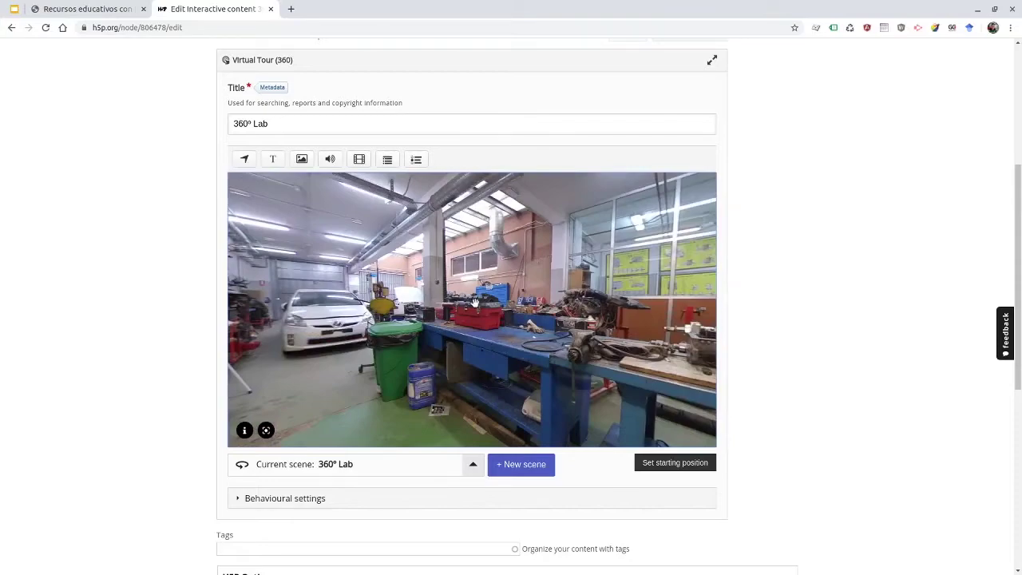
scroll(753, 267, down, 1)
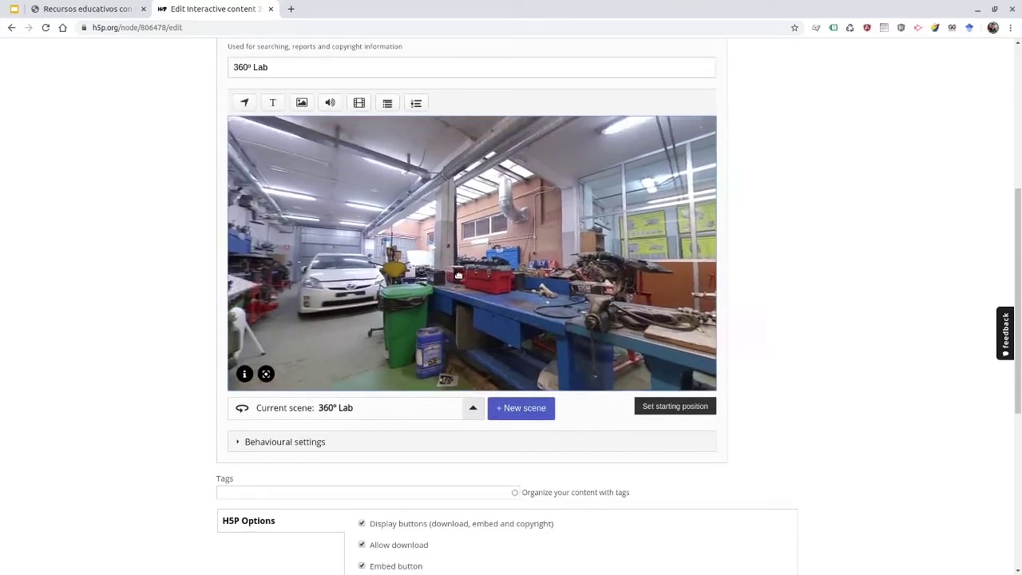
drag(455, 207, 504, 251)
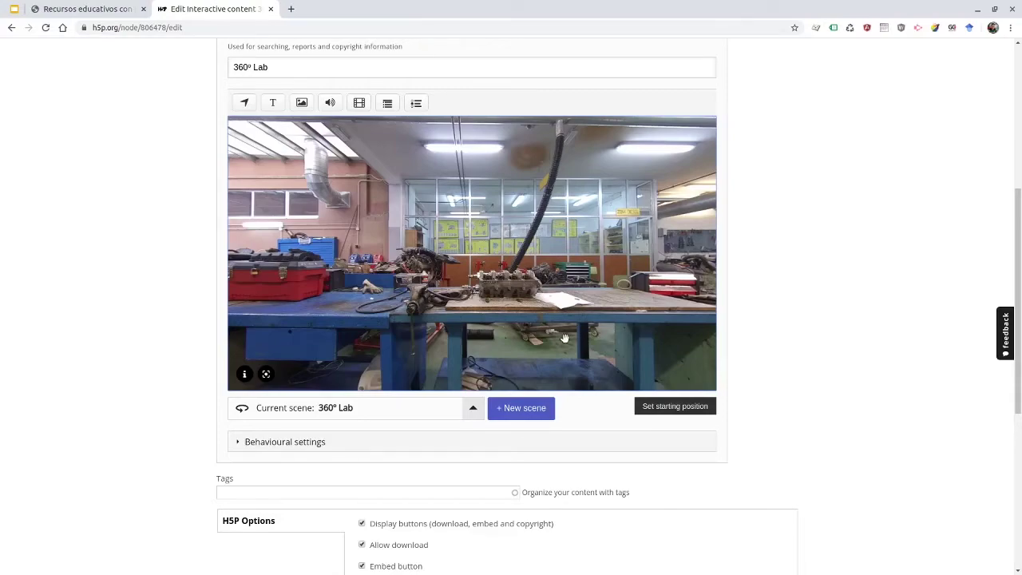
drag(511, 291, 645, 299)
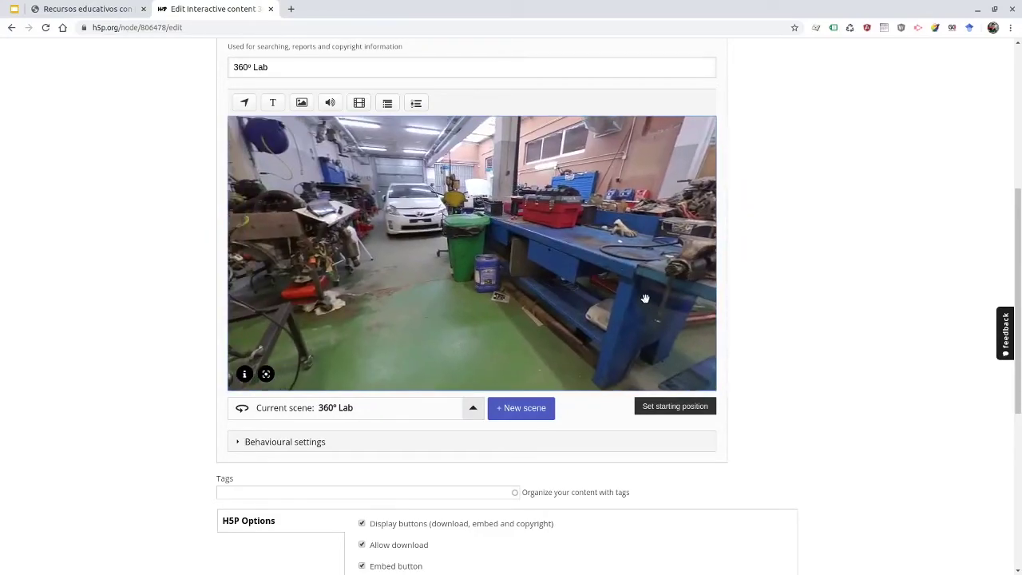
click(676, 406)
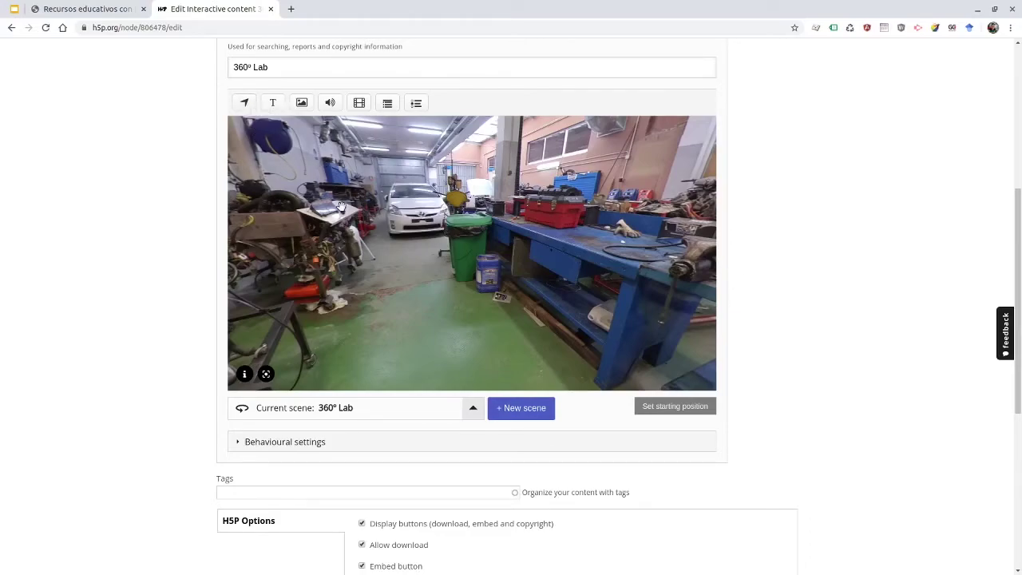
Check the tour's list of scenes and close it again.
click(474, 409)
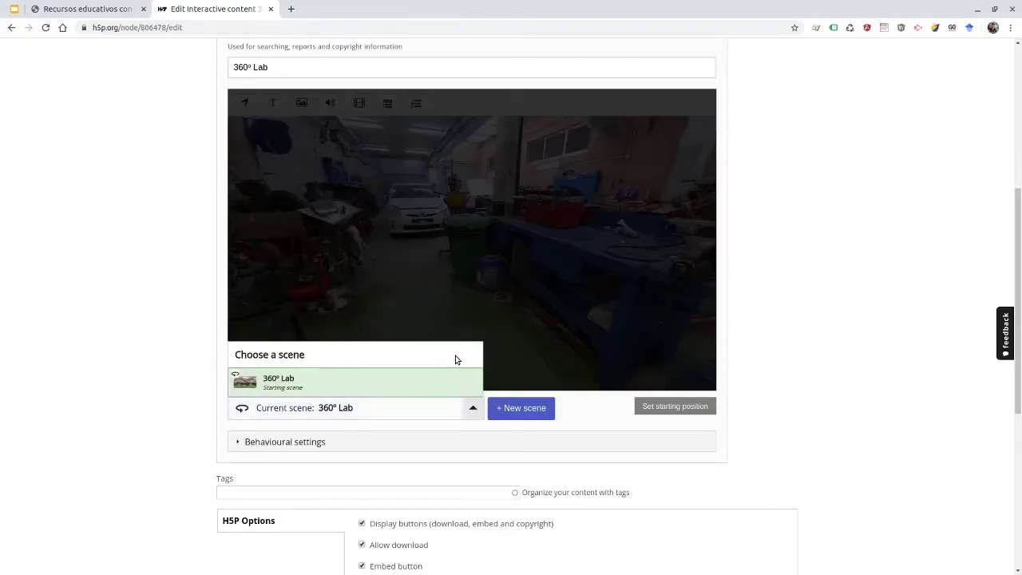
click(474, 411)
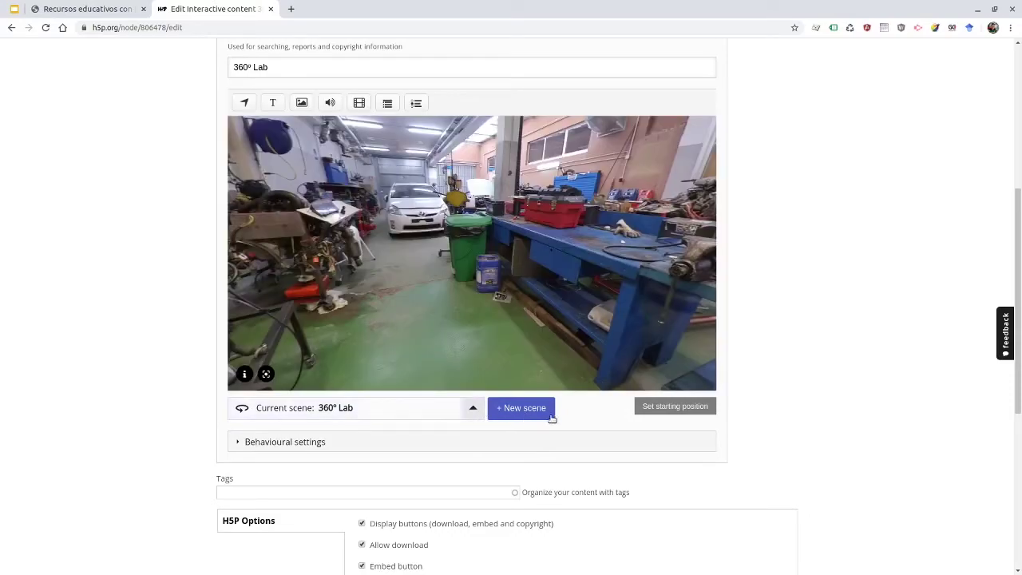
Add a text hotspot reading "Hola!!" to the scene and place it on the blue drum beside the green bin.
click(272, 102)
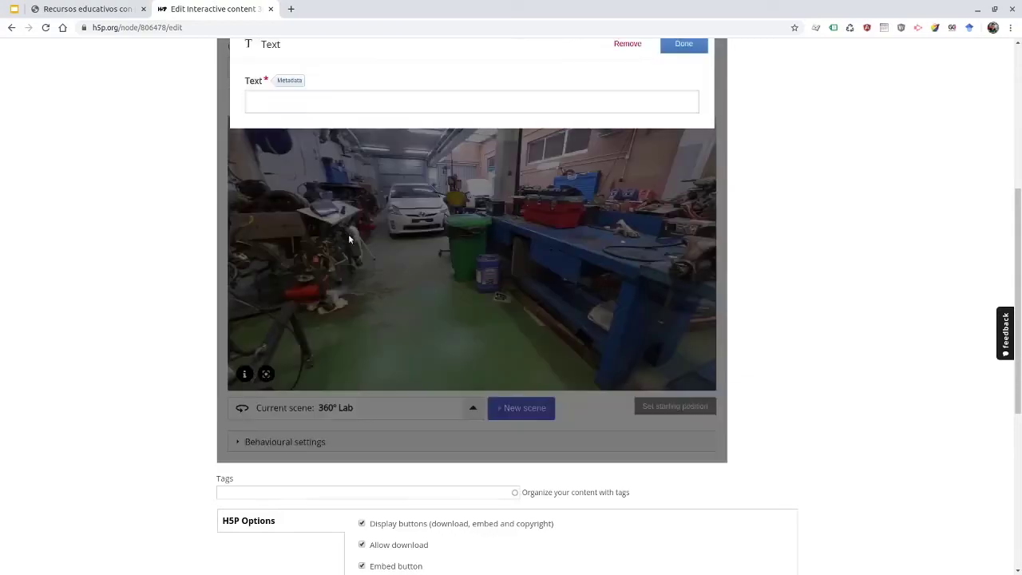
scroll(420, 207, up, 2)
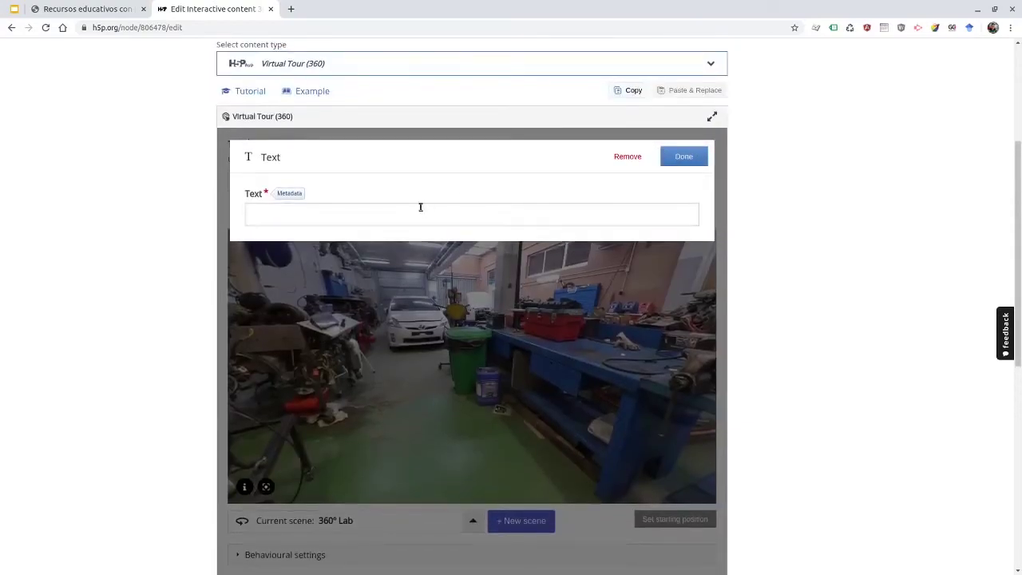
click(355, 215)
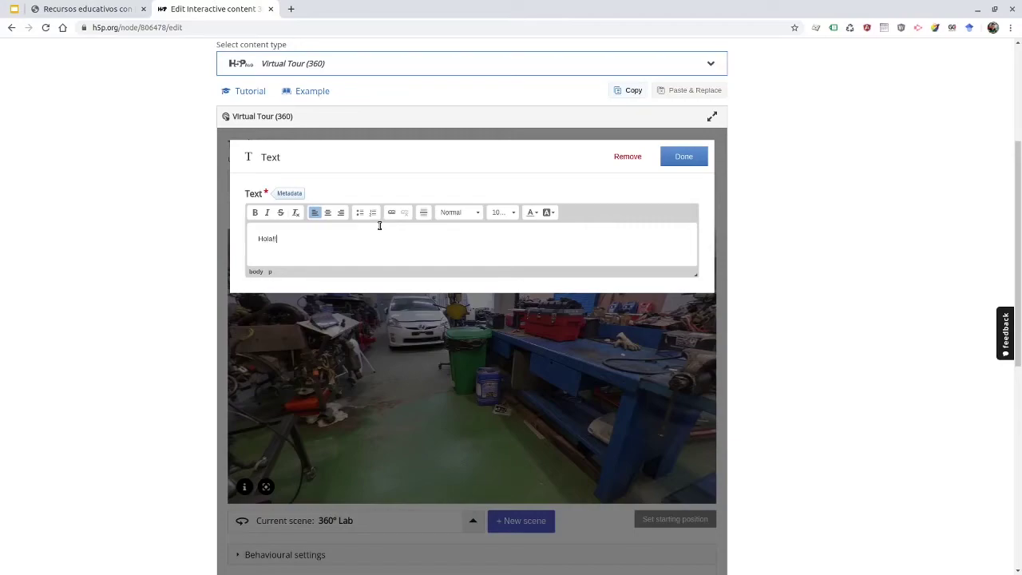
text(Hola!!)
click(683, 156)
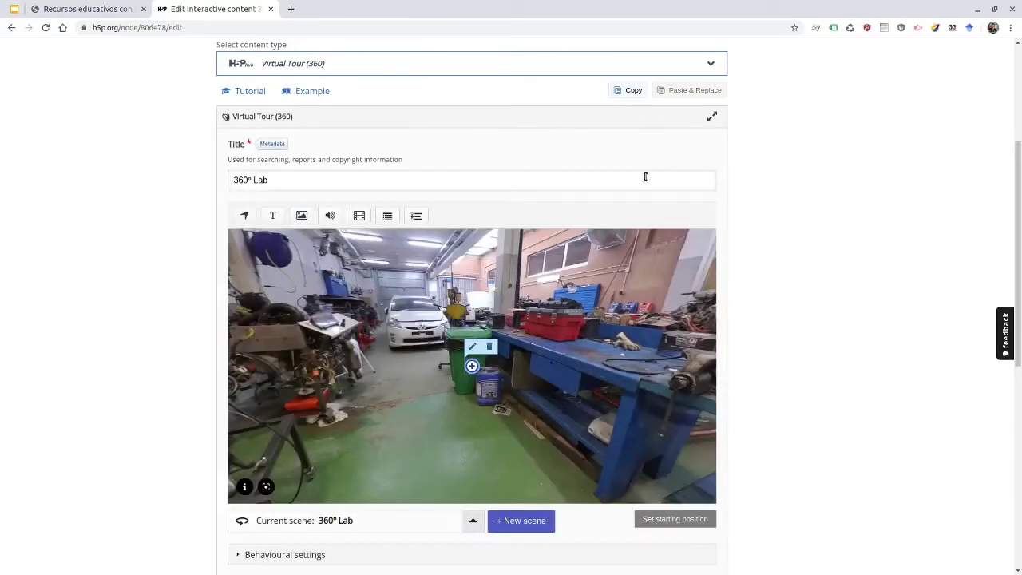
drag(472, 365, 481, 384)
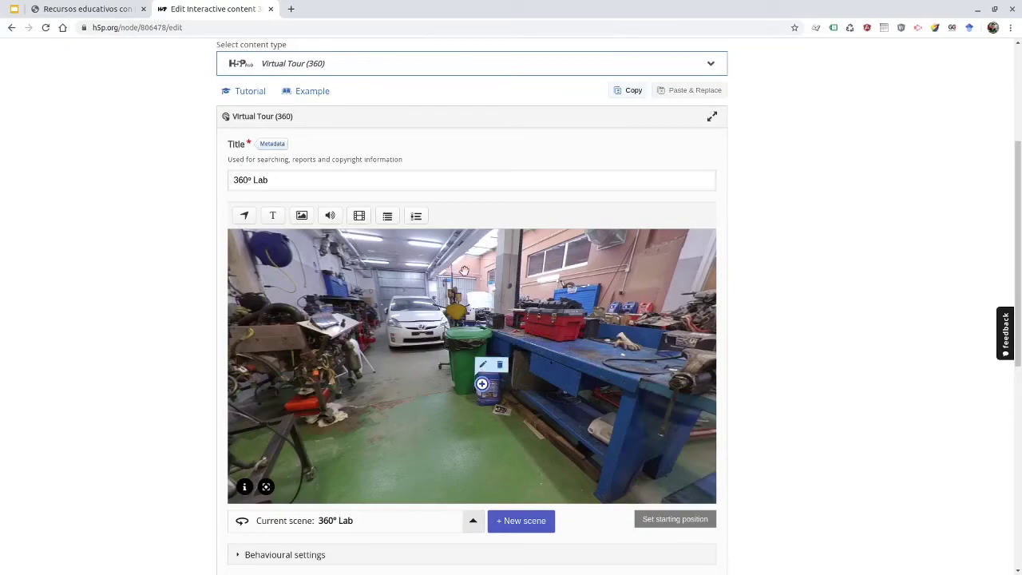
Add a text hotspot reading "Alicate" and place it on the blue workbench beside the red toolbox.
click(272, 215)
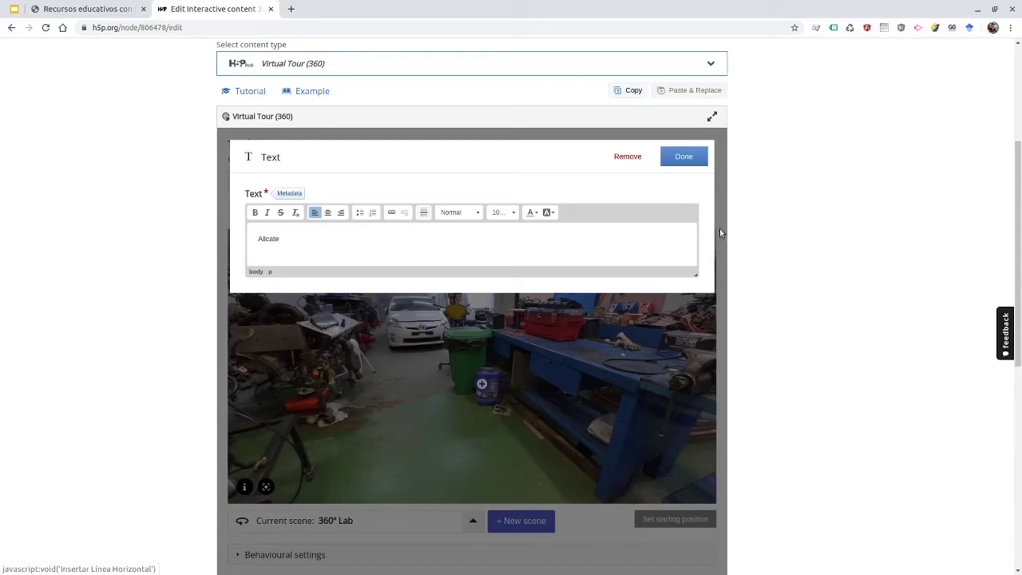
click(667, 160)
drag(463, 365, 514, 329)
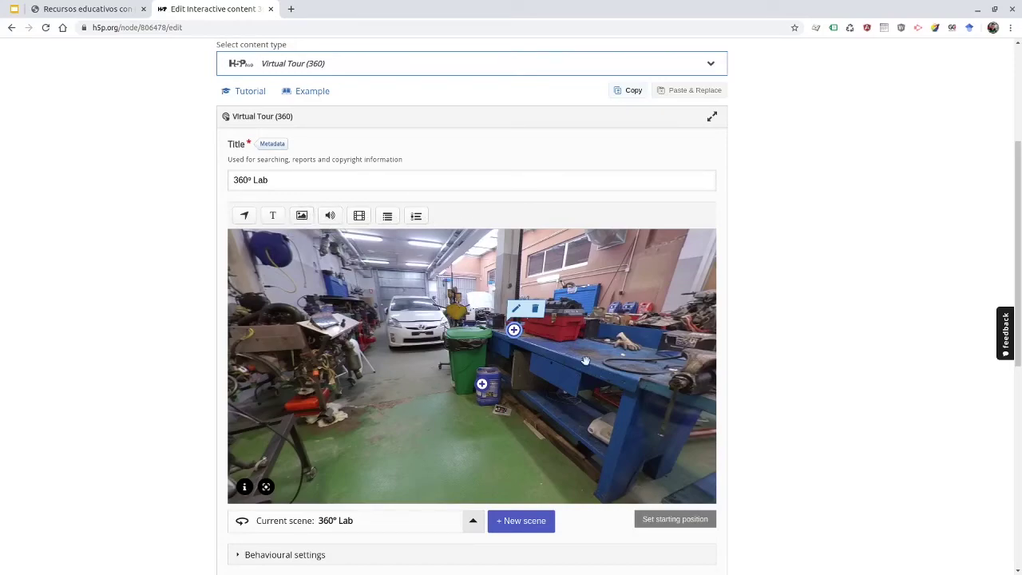
Save the 360º Lab virtual tour with the display, download, embed and copyright options left enabled.
scroll(622, 339, down, 1)
scroll(319, 455, down, 1)
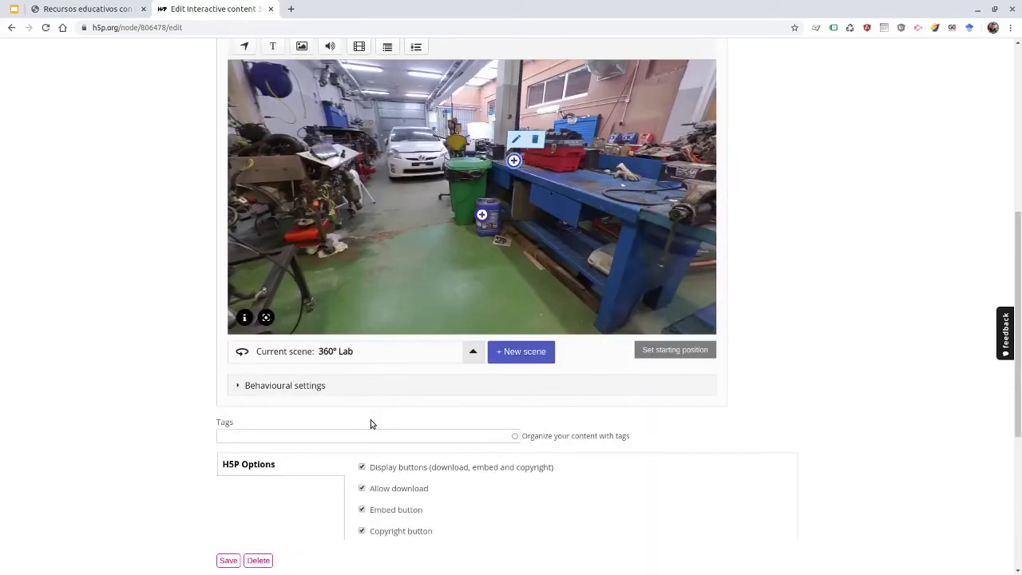
scroll(371, 423, down, 1)
click(229, 504)
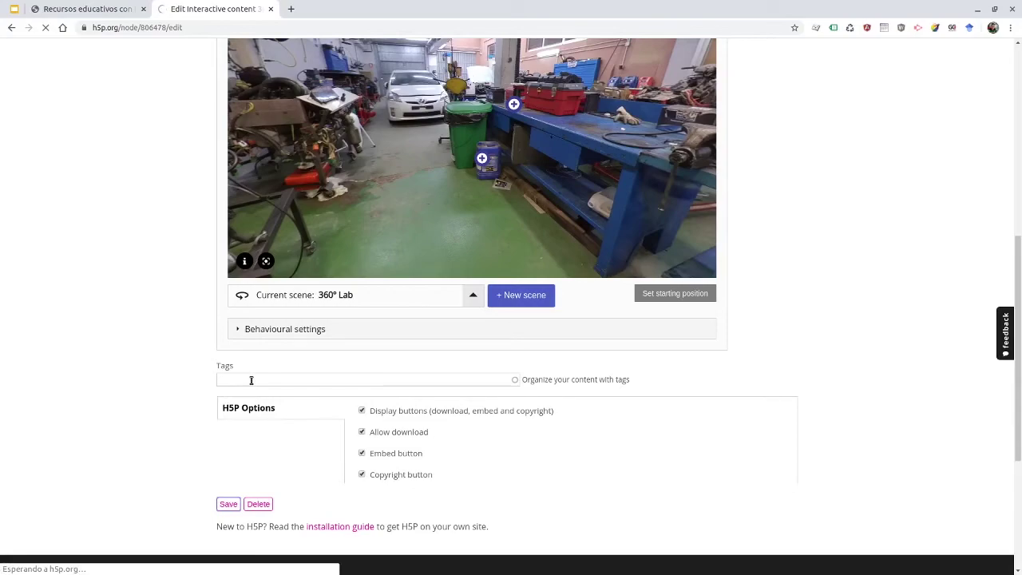
Look around the workshop in the published 360º Lab tour, rotating the view in all directions and back towards the hotspots.
scroll(639, 287, down, 2)
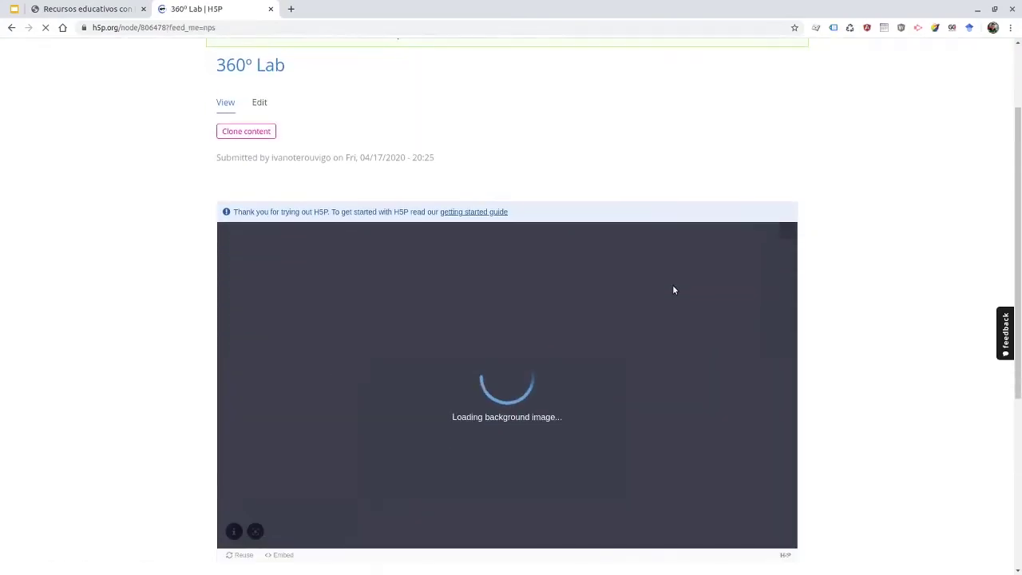
scroll(674, 289, down, 1)
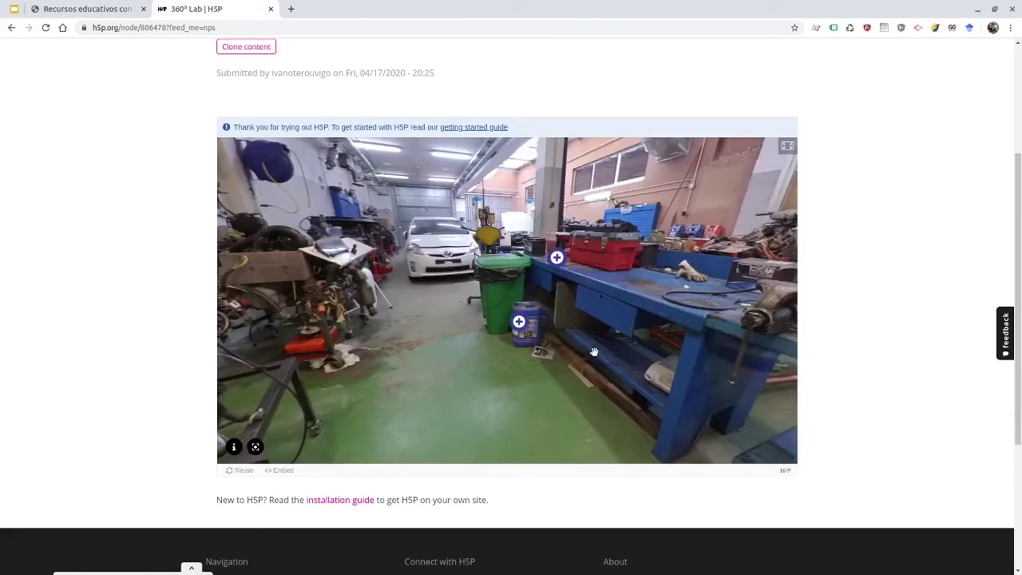
drag(466, 259, 415, 286)
drag(654, 293, 738, 293)
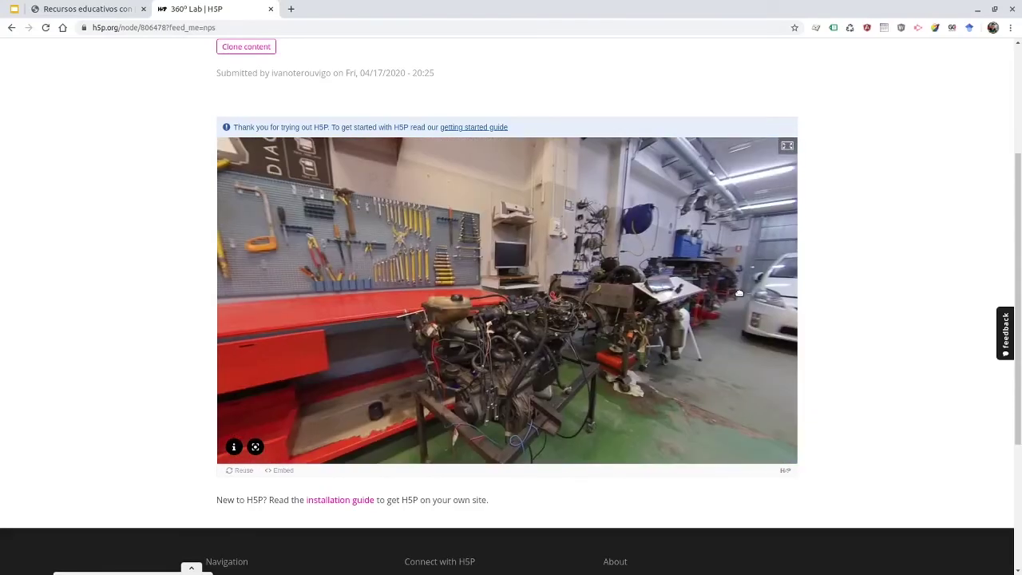
drag(477, 283, 605, 284)
drag(390, 286, 681, 282)
drag(479, 284, 530, 422)
drag(546, 264, 405, 345)
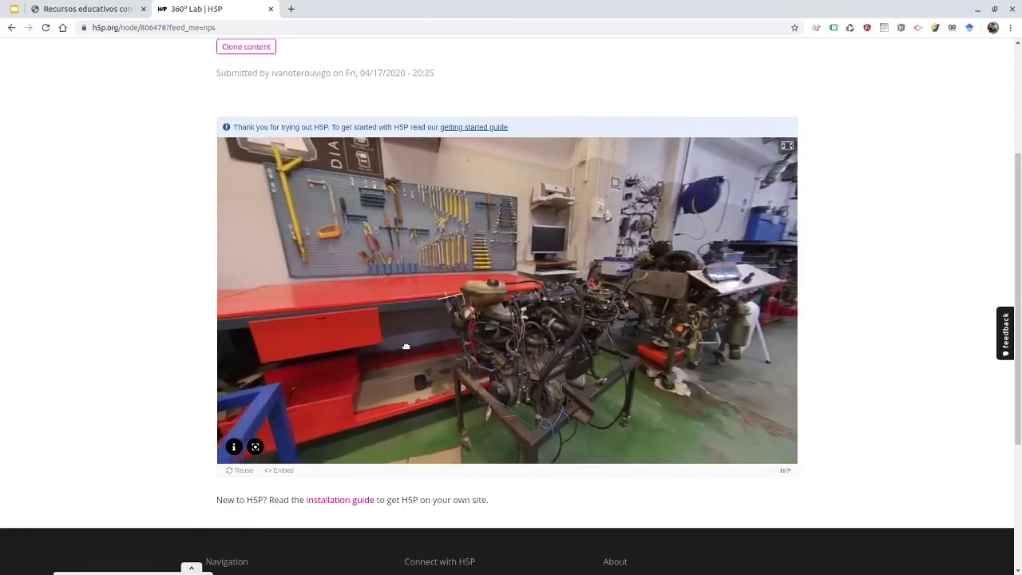
drag(607, 368, 447, 343)
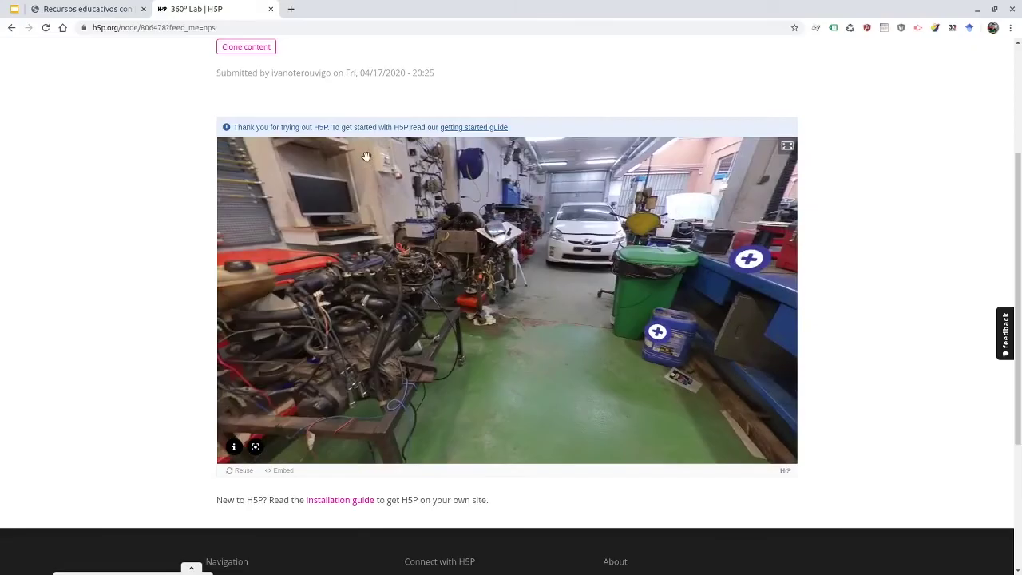